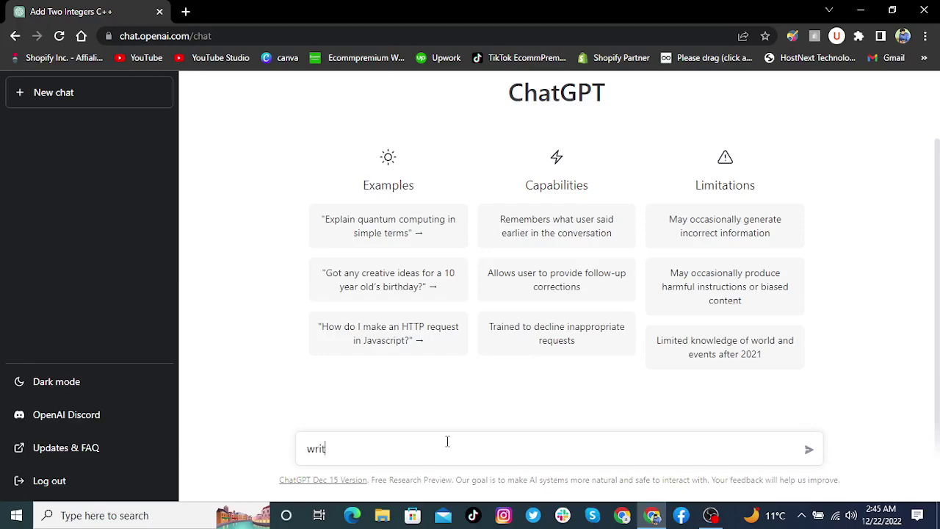
Step: Submit the prompt "write a code in c++ for adding two numbers ti infinity"
type("code in c++ for adding")
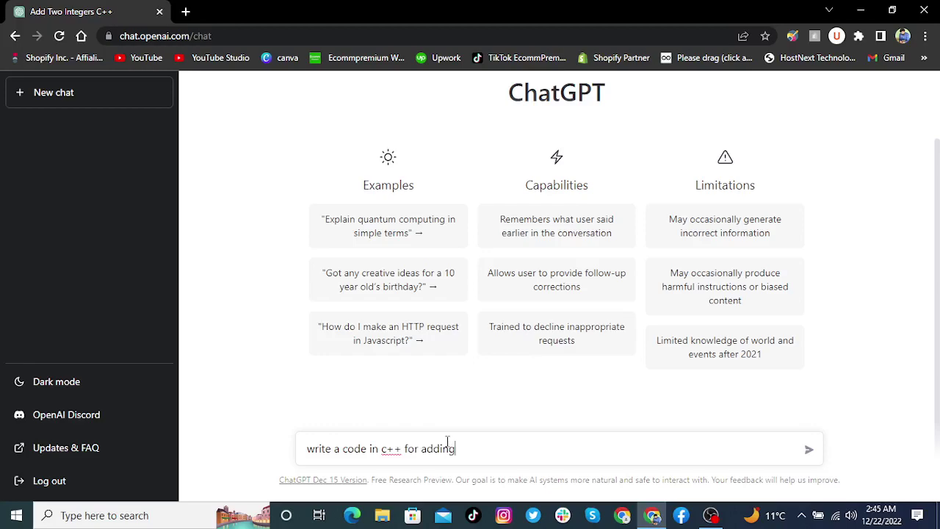
type(" two numbers ti infinity")
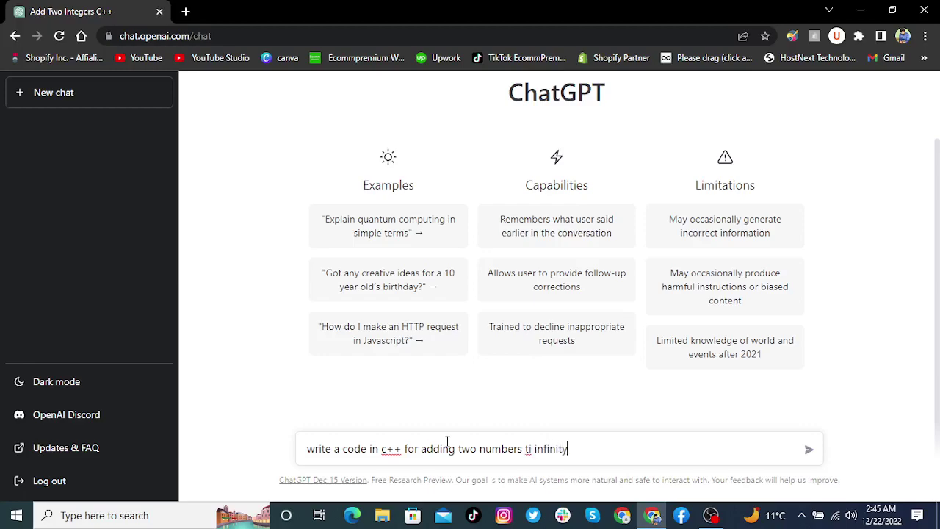
key("Return")
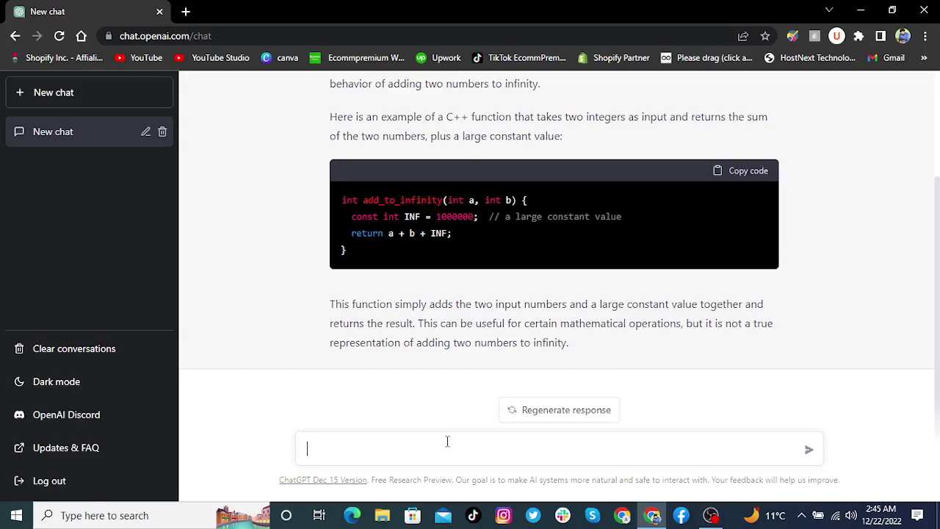
Step: Request a Java star pyramid program with the prompt "write code of piramids stars as output in java"
type("write code of p")
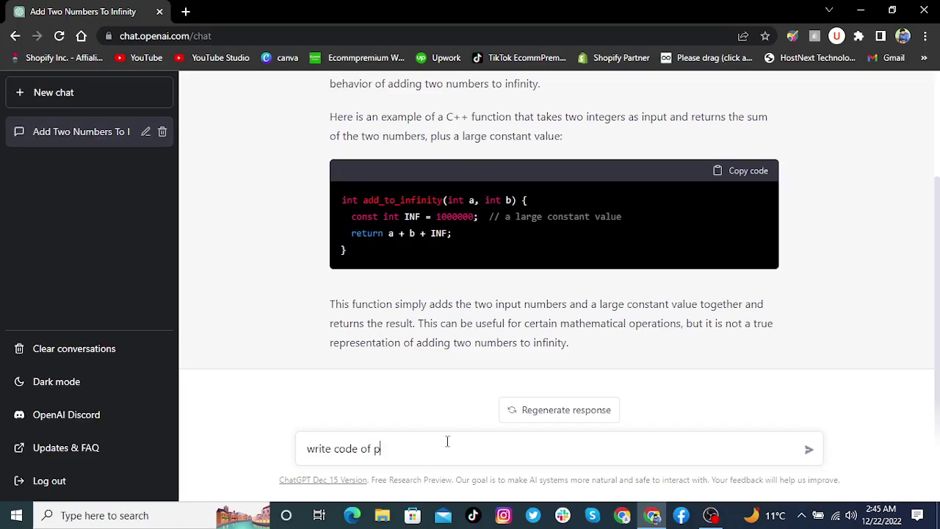
type("iramids stars as output in")
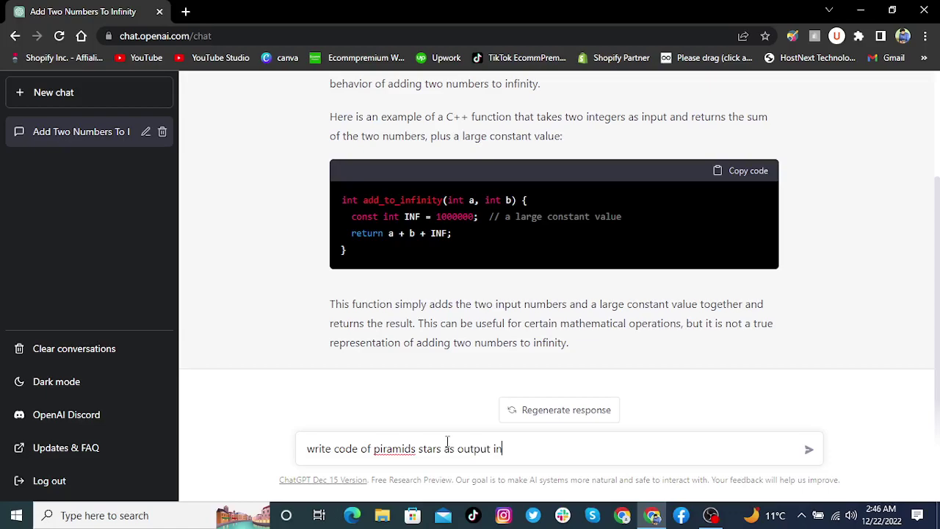
type("java")
key("Return")
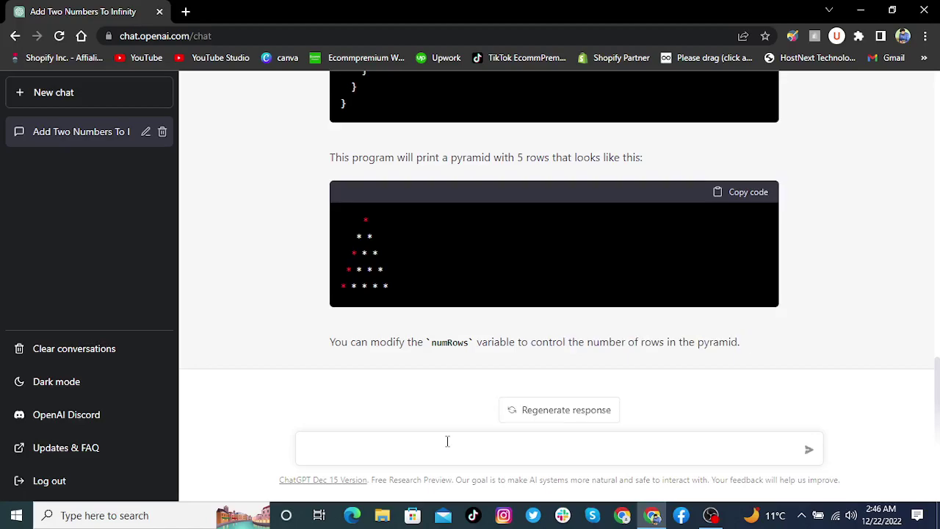
Step: Submit the prompt "write a code in html css javascript and php of one page static website on cooking"
type("te a code in html css javascript and php of o")
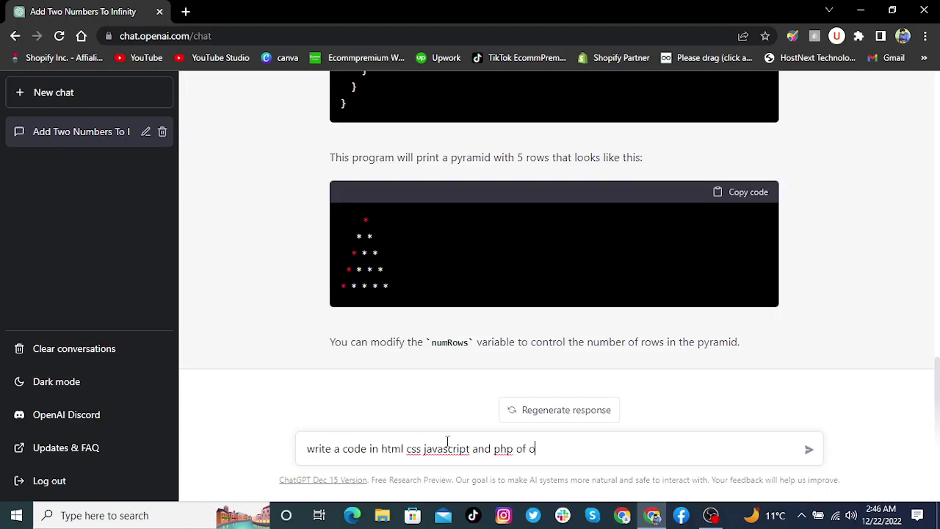
type("ne page static web")
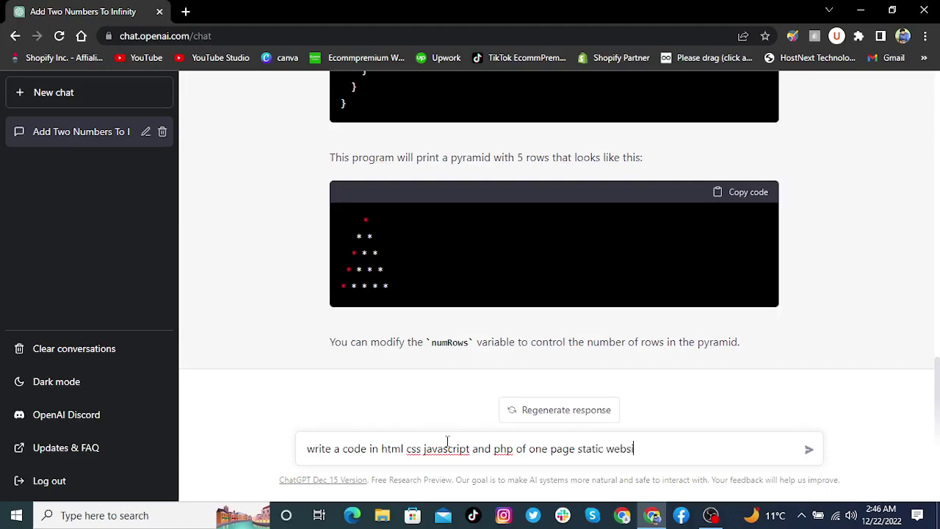
type("site on cooking")
key("Return")
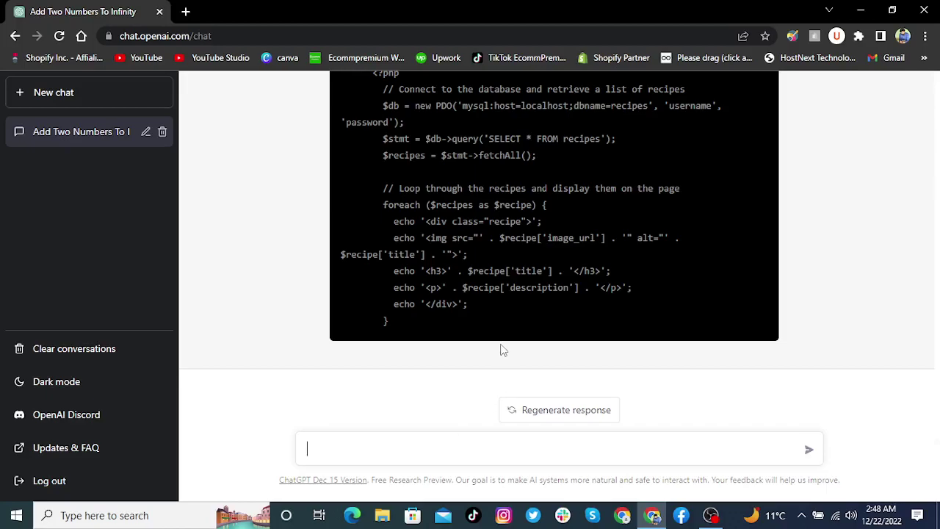
Step: Review the generated cooking website code from its beginning to its end
scroll(500, 346, "up", 5)
scroll(501, 351, "up", 10)
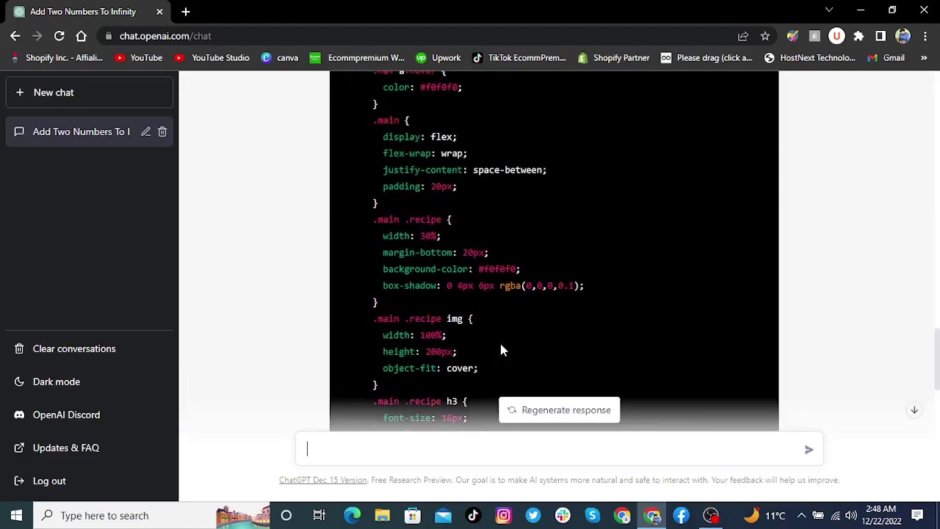
scroll(501, 351, "up", 10)
scroll(501, 345, "down", 3)
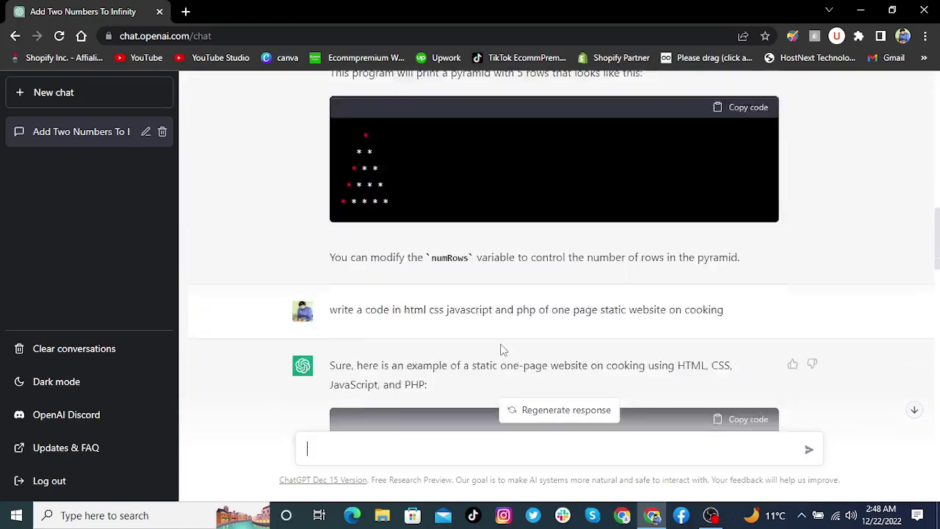
scroll(517, 315, "down", 2)
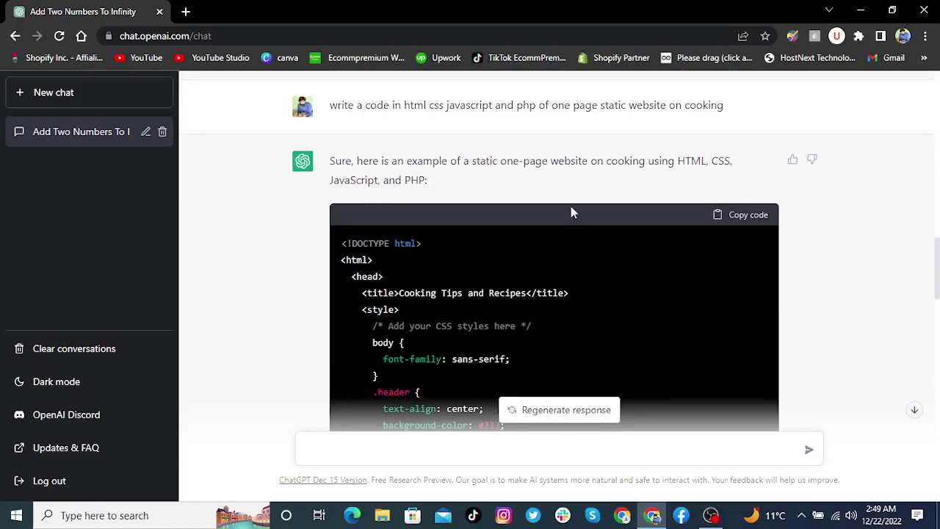
scroll(554, 250, "down", 15)
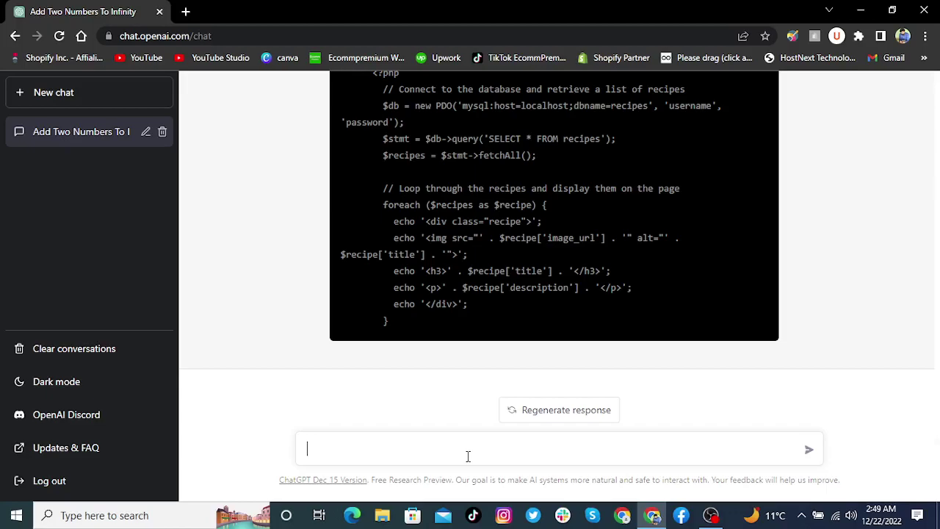
Step: Submit the prompt "write a code of create one products dynamic ecommerce website in bigcommerce"
type("ite a code of create")
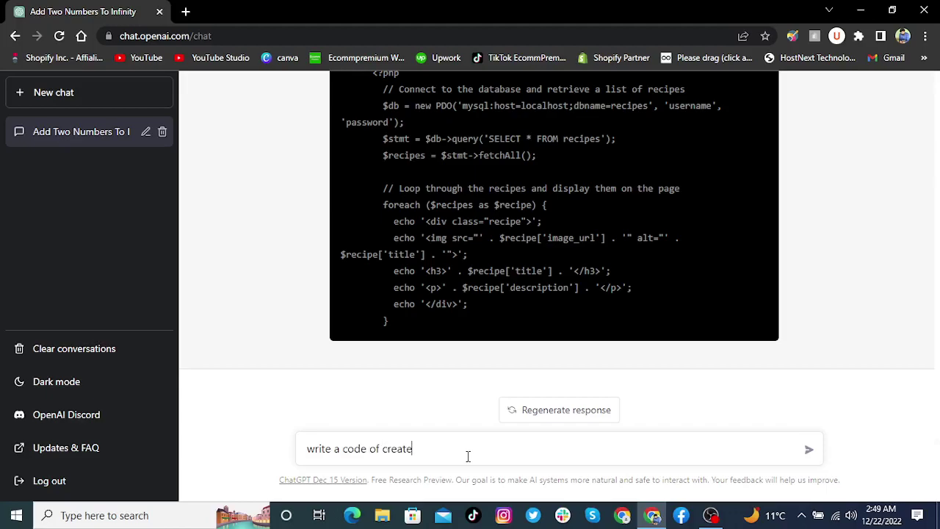
type(" one pa")
type("ge")
key("BackSpace")
key("BackSpace")
key("BackSpace")
type("roducts dynamic ecom")
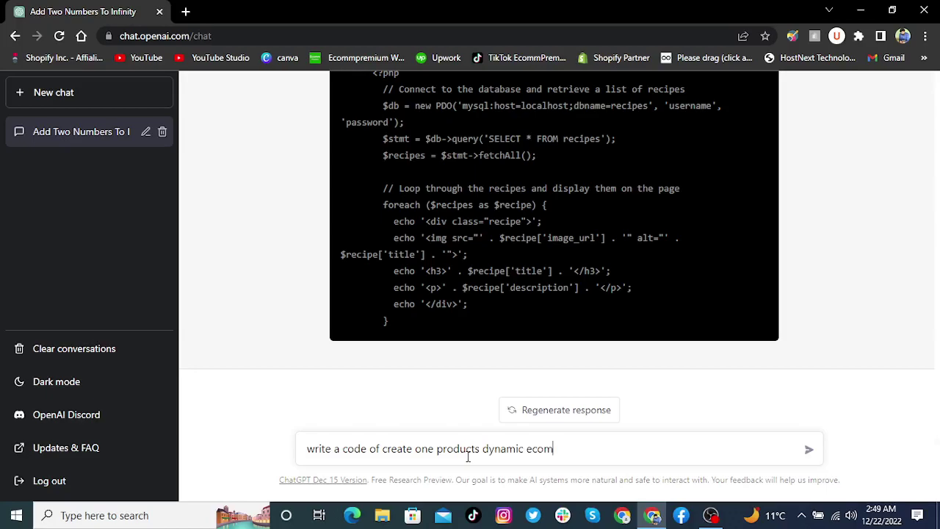
type("merce website in bigco")
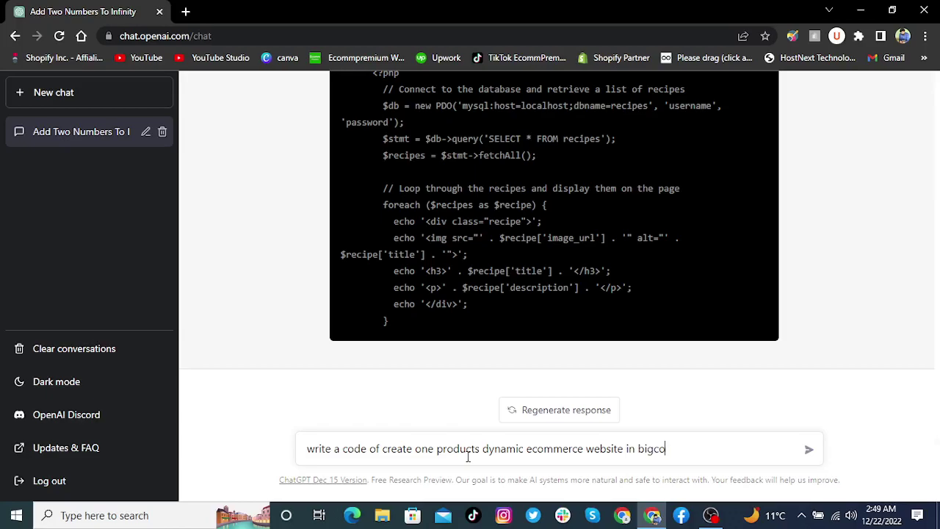
type("mmerce")
key("Return")
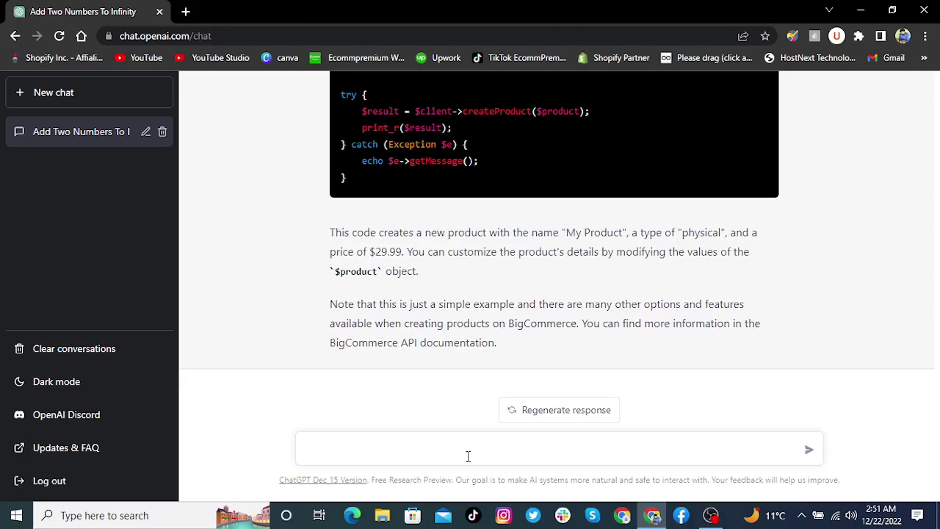
Step: Ask "how to start shopify dropshipping business with no money by ecommpremium" in the same conversation
type("how to start shopify d")
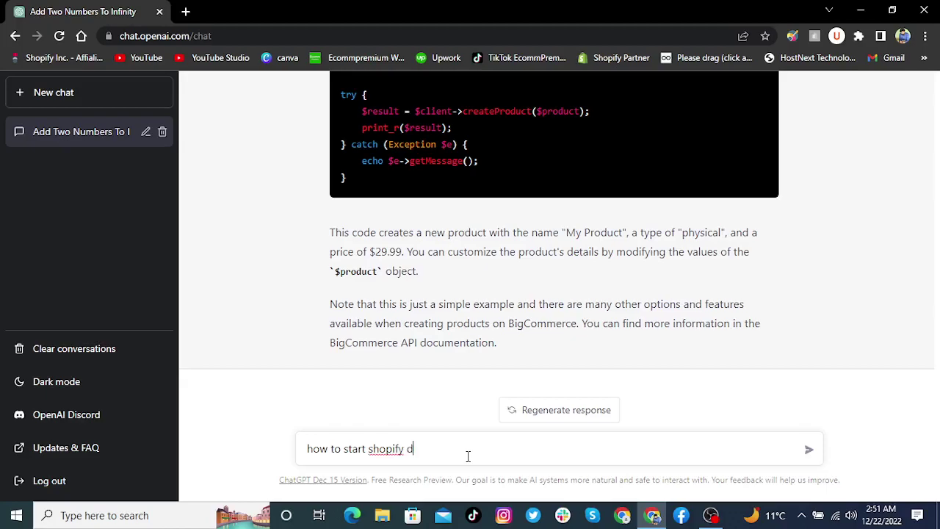
type("ropshipping")
type("in")
key("BackSpace")
key("BackSpace")
type("business with no money")
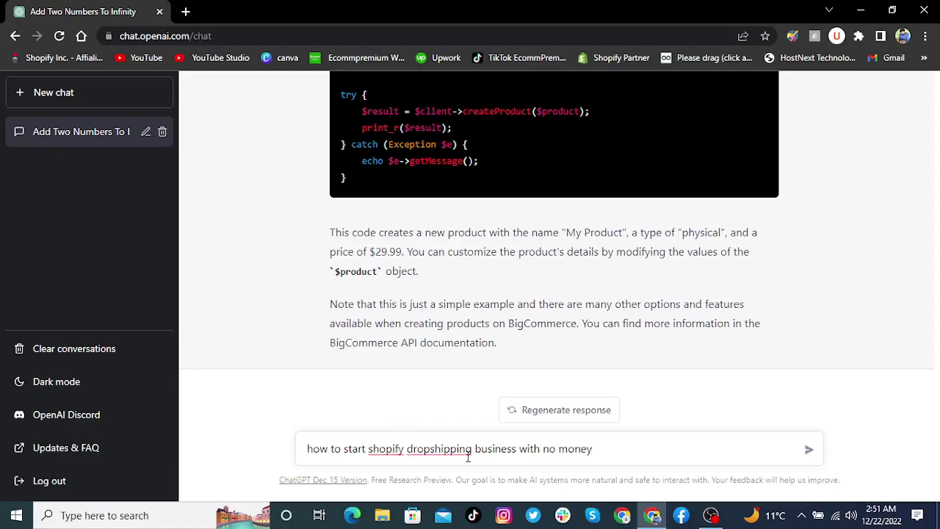
type(" by ecommpremium")
key("Return")
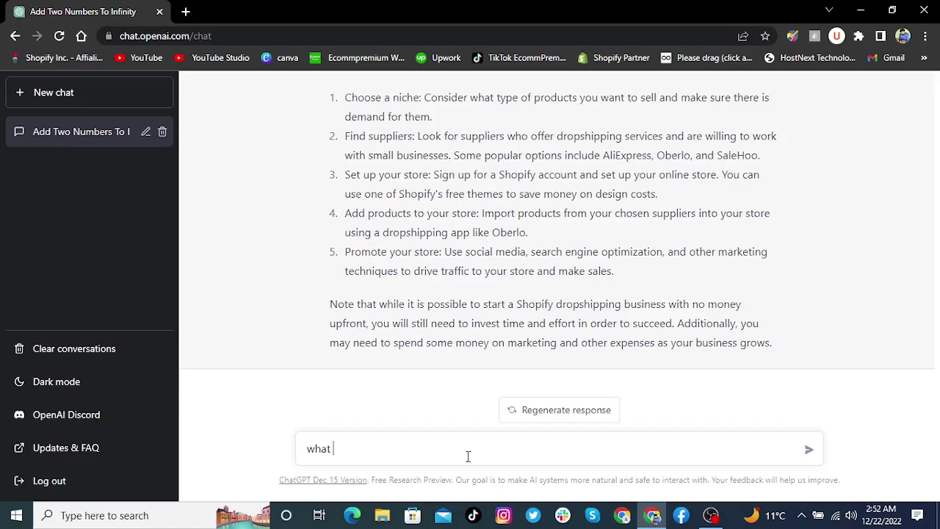
Step: Ask "what is ecommpremium?" and follow up with the company name "ecommpremium smc-private limited"
type("s ecommpremium?")
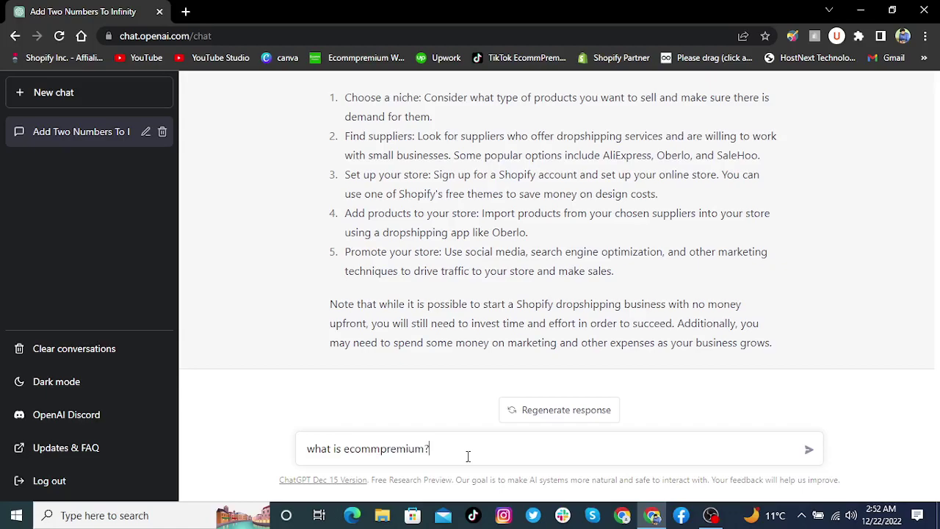
key("Return")
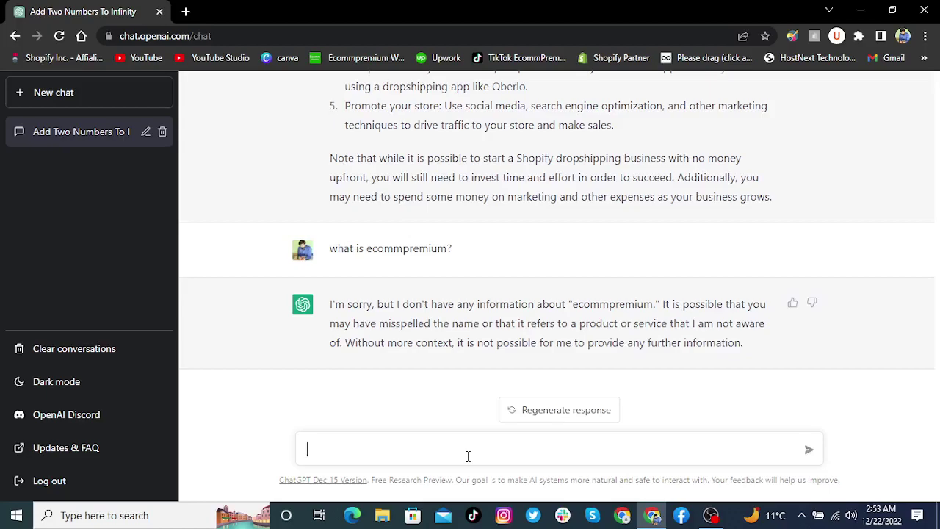
type("ommpremium smc-priva")
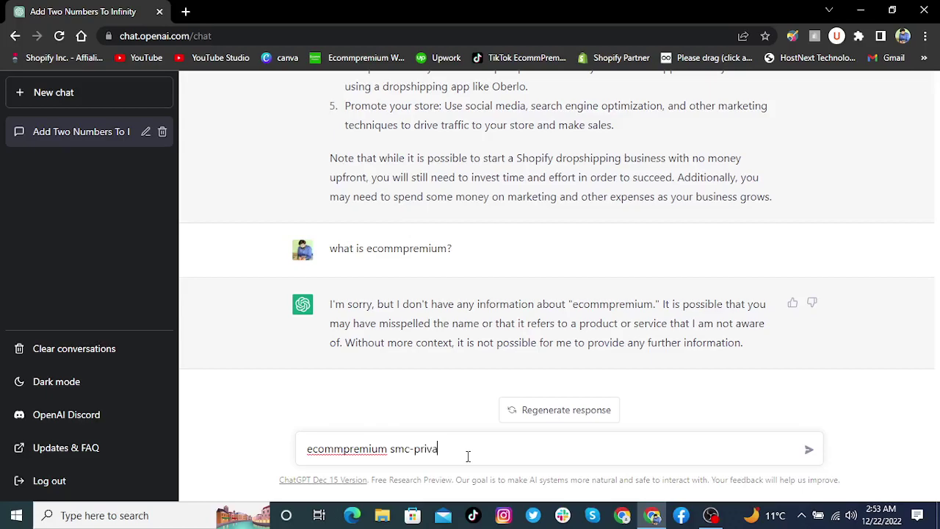
type("te limited")
key("Return")
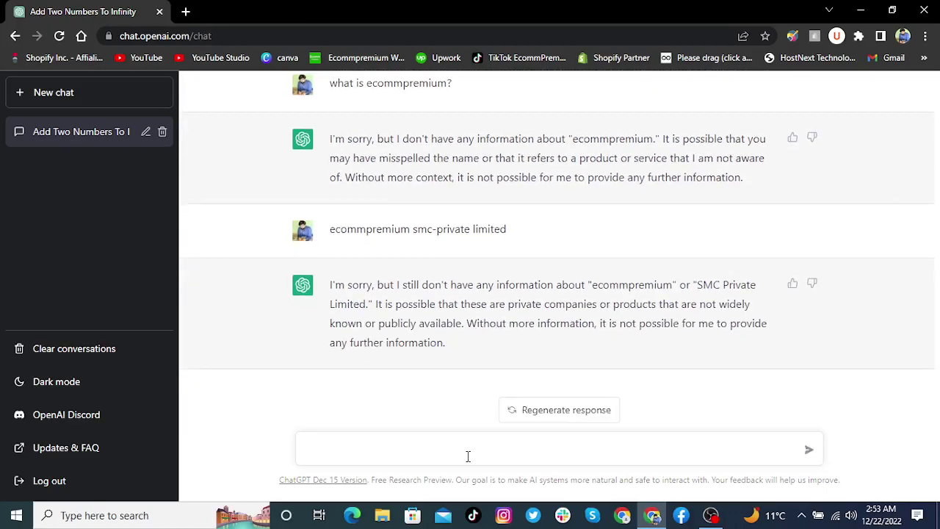
type("www.ecommpremium.com")
key("Return")
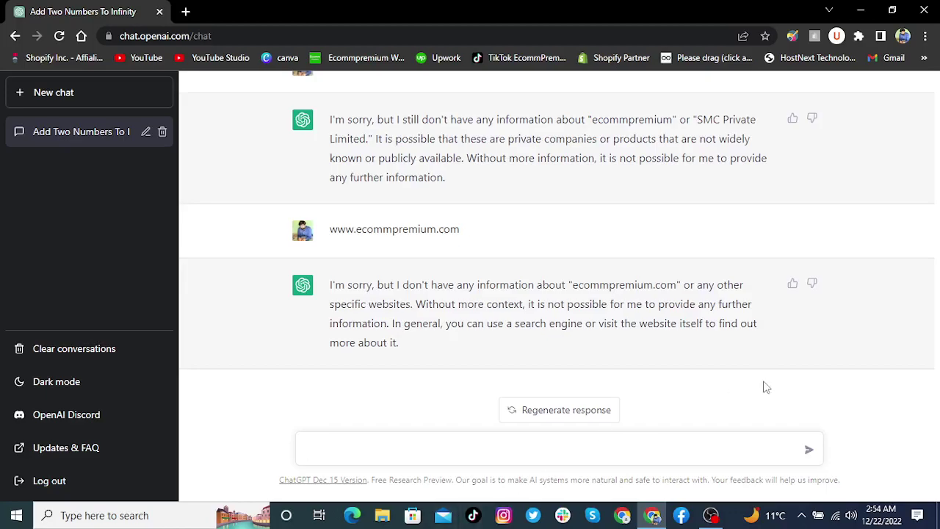
left_click(711, 515)
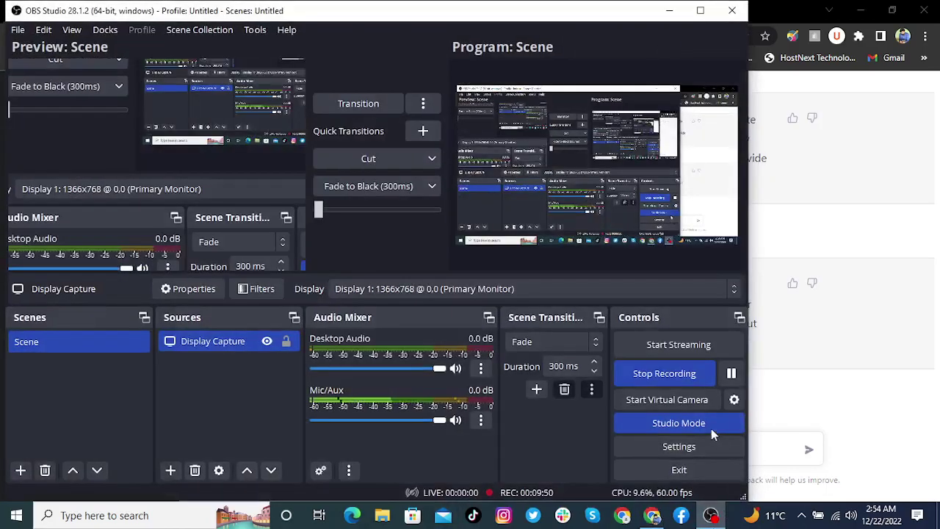